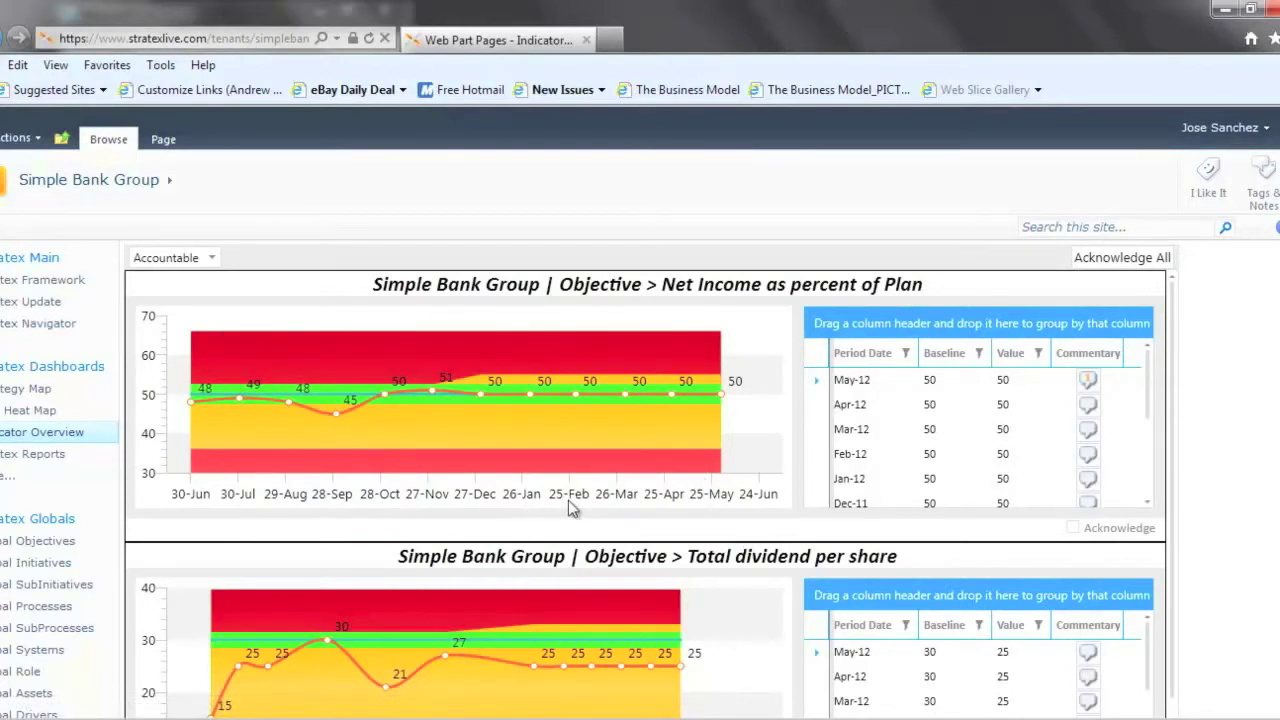
- Acknowledge the Total dividend per share indicator, cancel the May-12 commentary, and open the full dashboard list
scroll(568, 508, "down", 3)
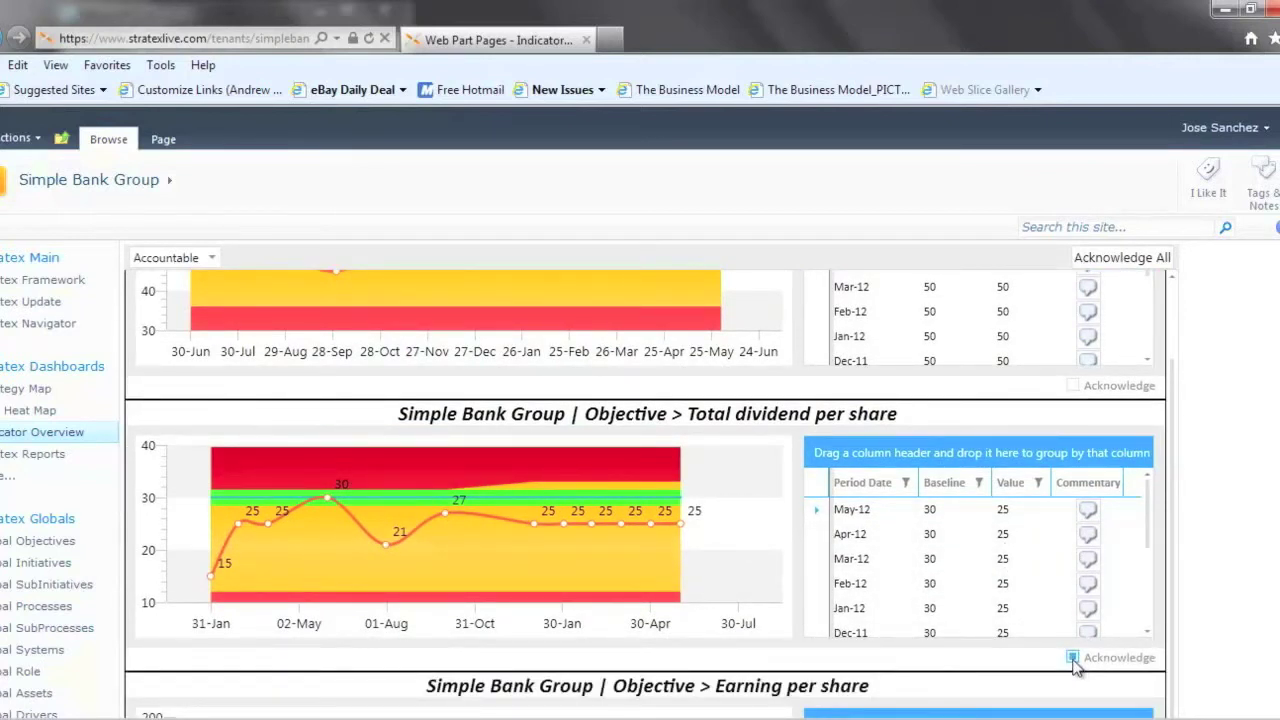
left_click(1073, 658)
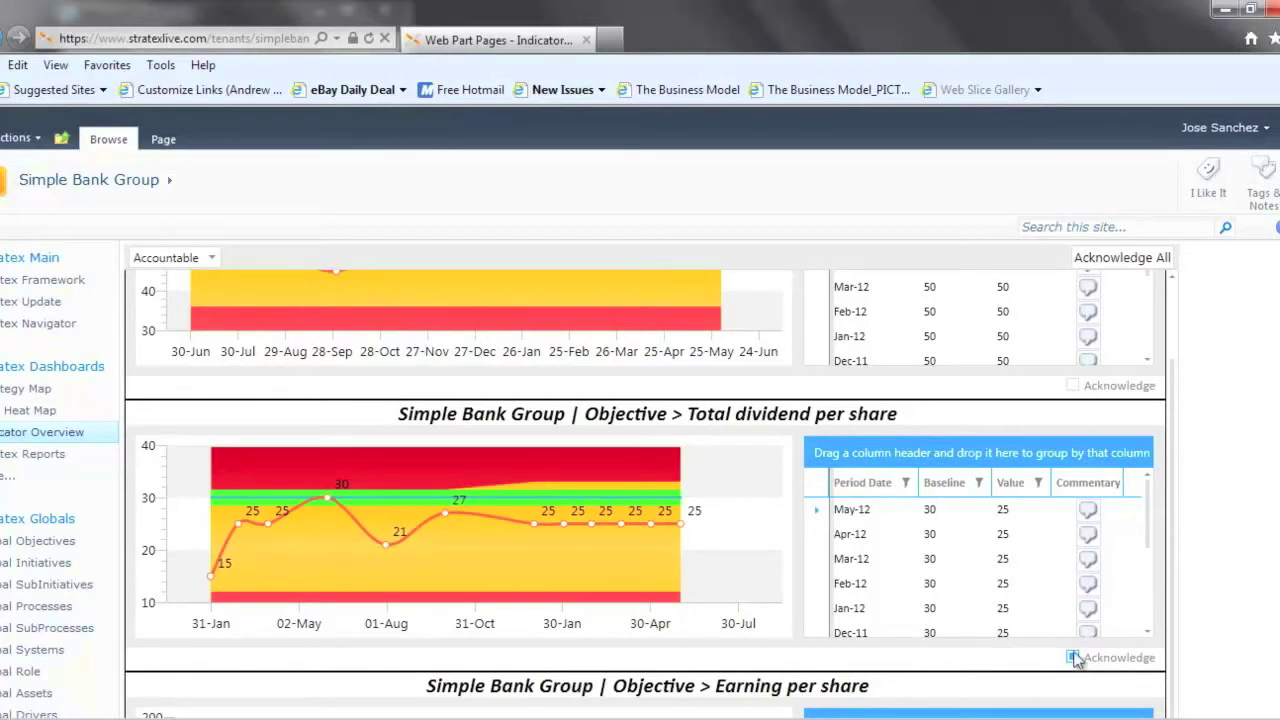
left_click(1088, 512)
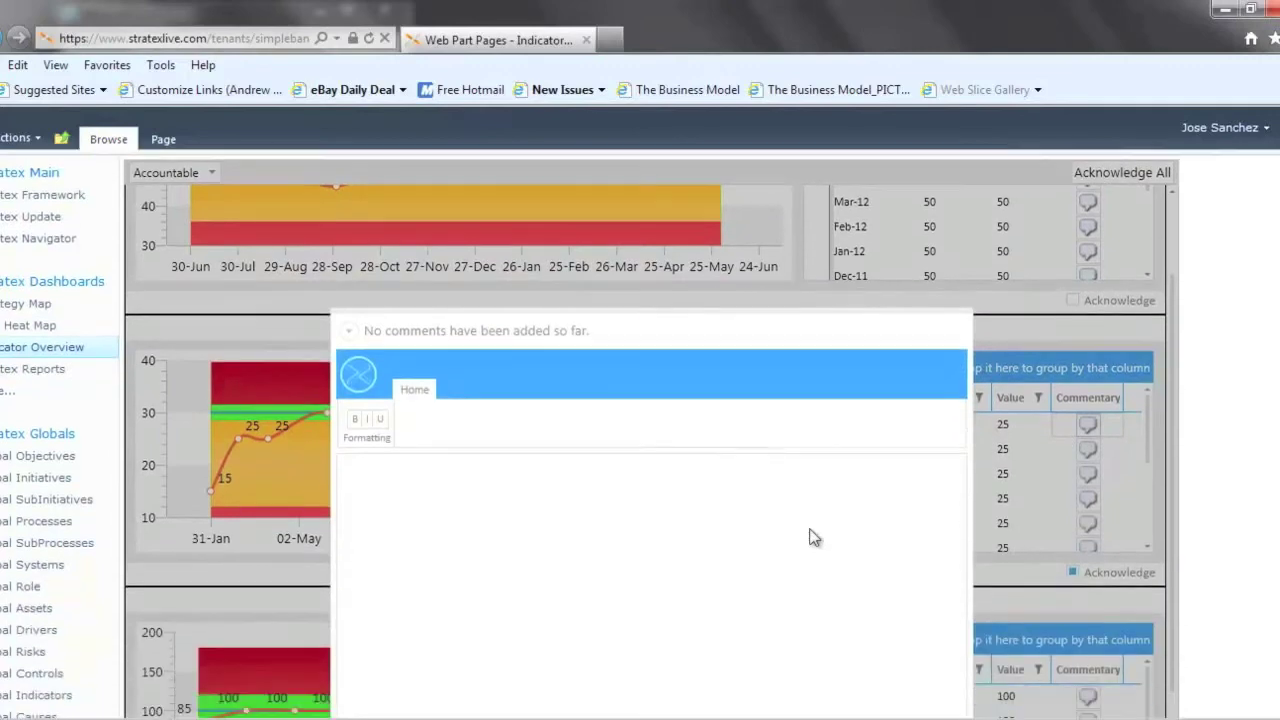
scroll(810, 534, "down", 3)
left_click(836, 532)
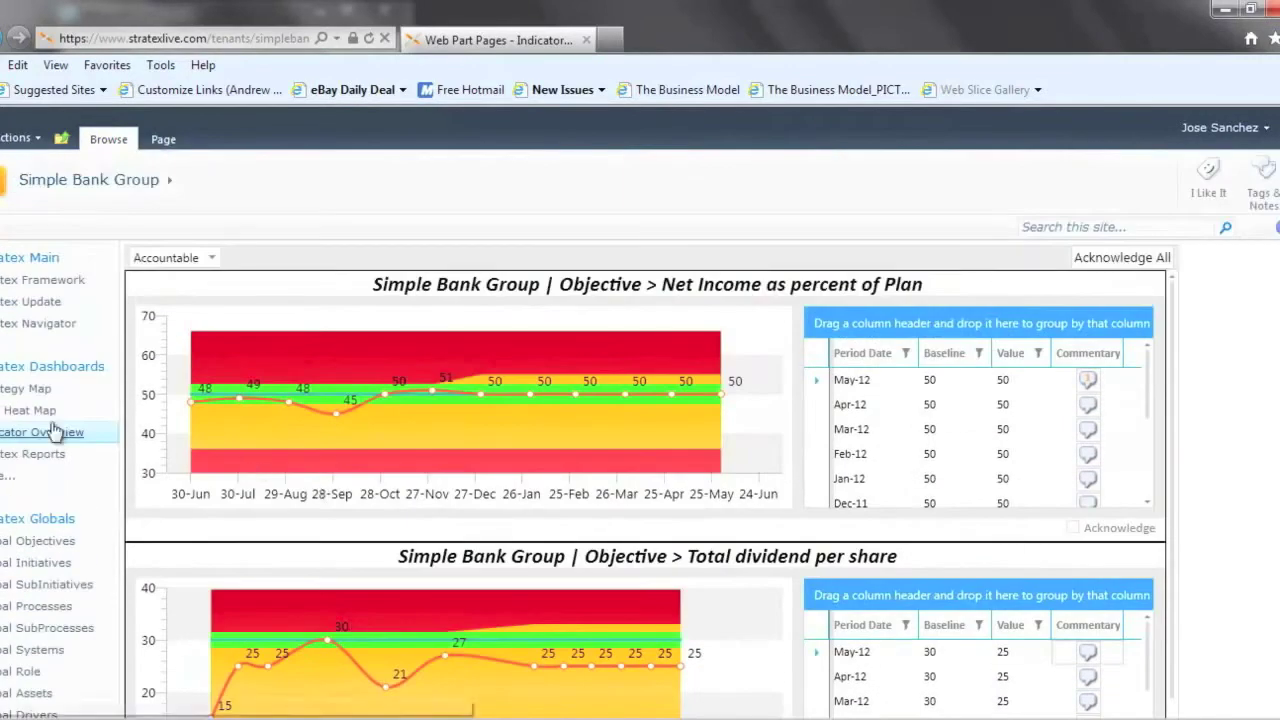
left_click(6, 476)
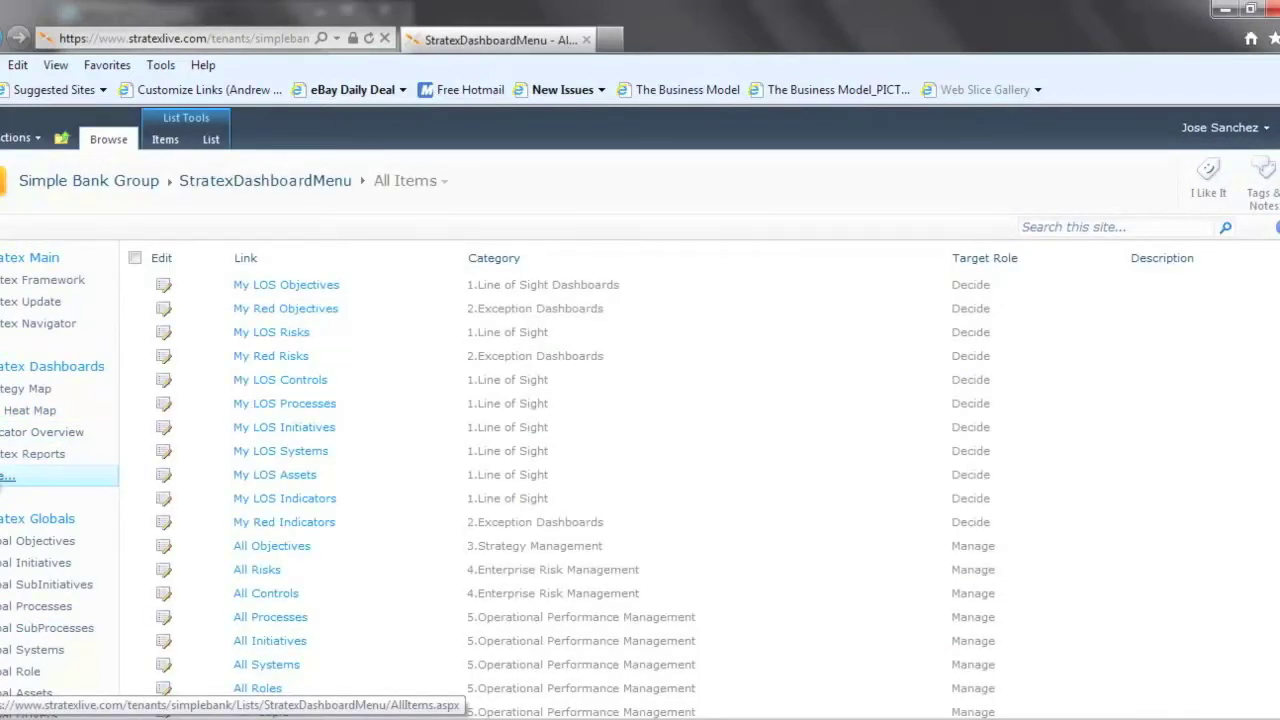
- Open the Stratex Framework list showing Simple Bank Group, with List Tools commands displayed
left_click(33, 281)
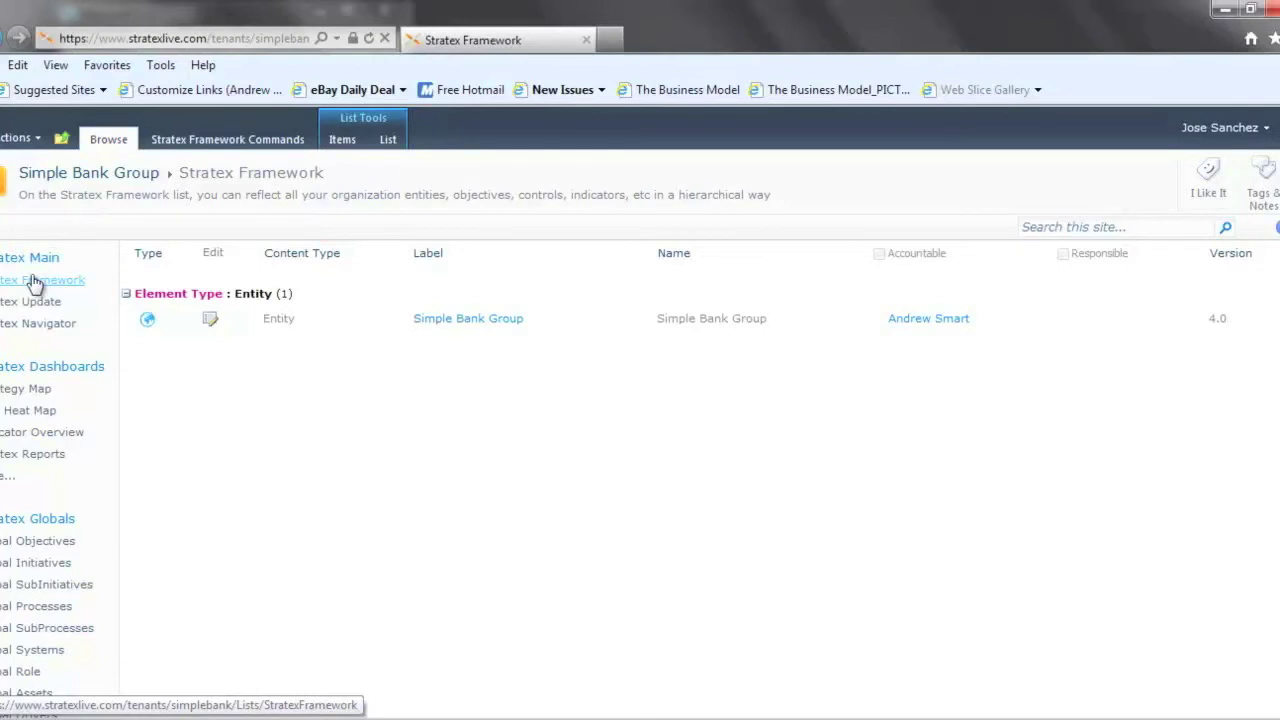
left_click(387, 143)
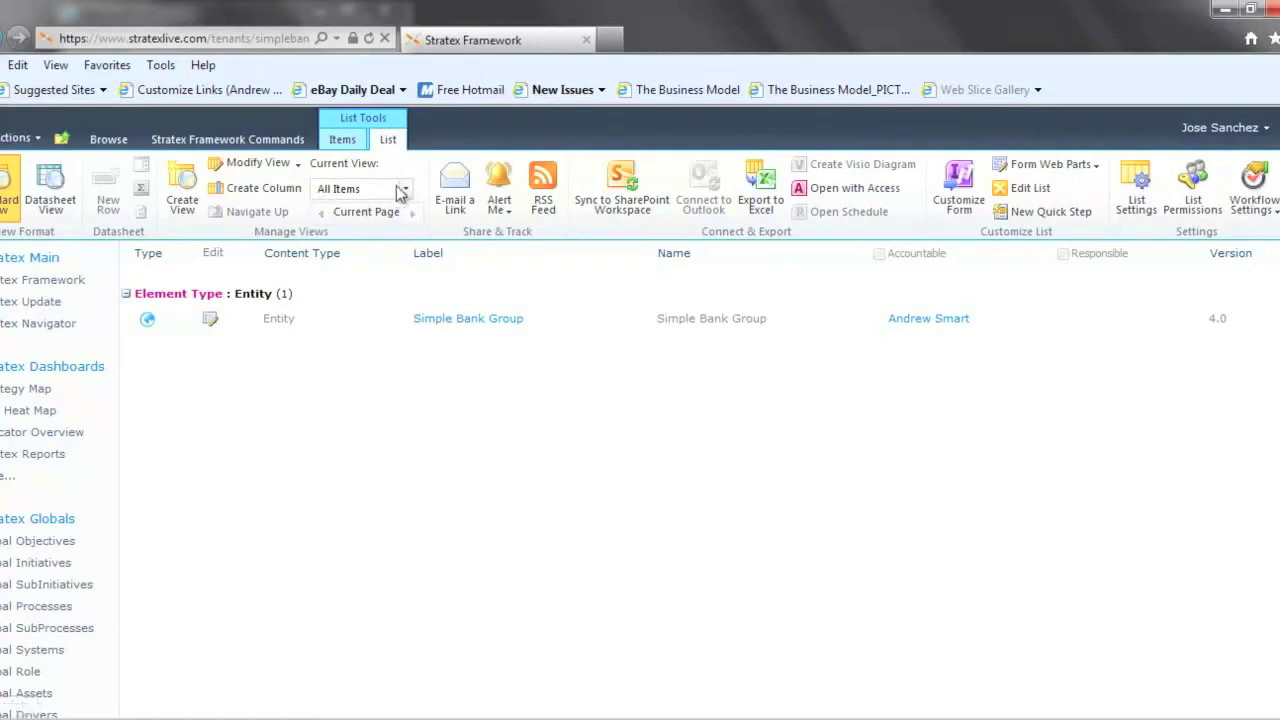
- Switch to the My LOS Objectives view and inspect the Increase shareholder value item menu
left_click(406, 192)
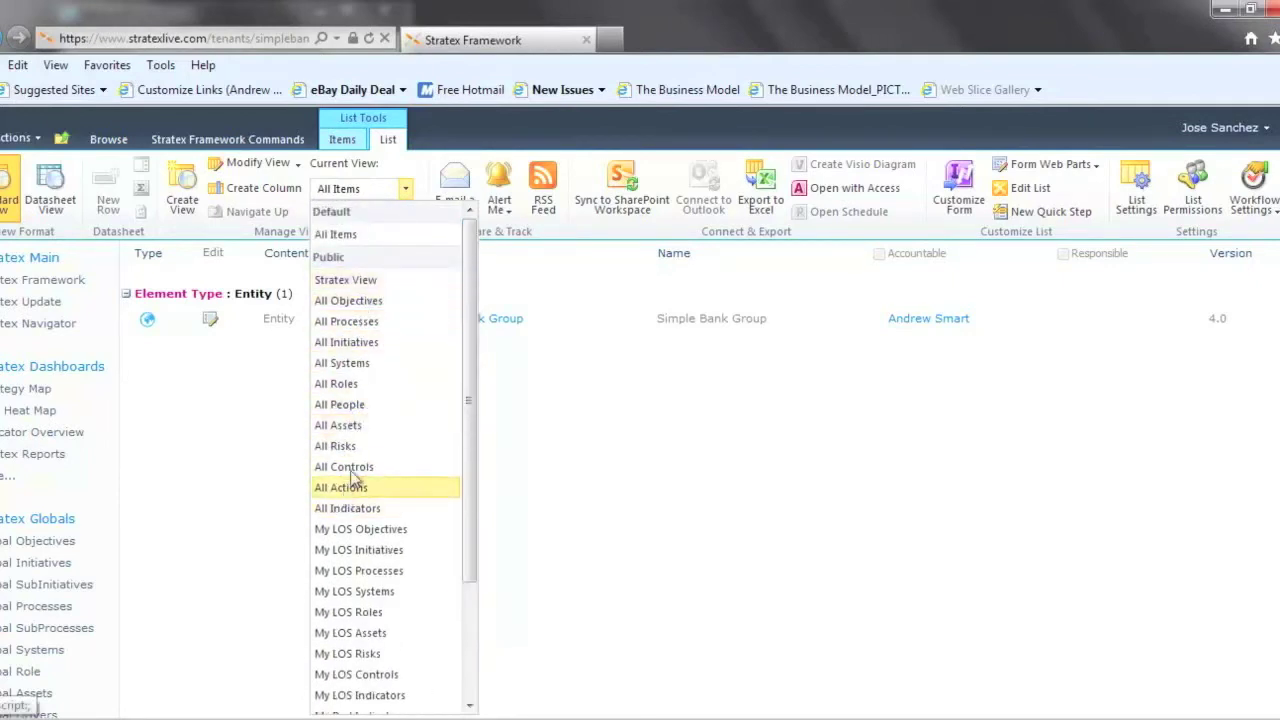
left_click_drag(471, 390, 465, 502)
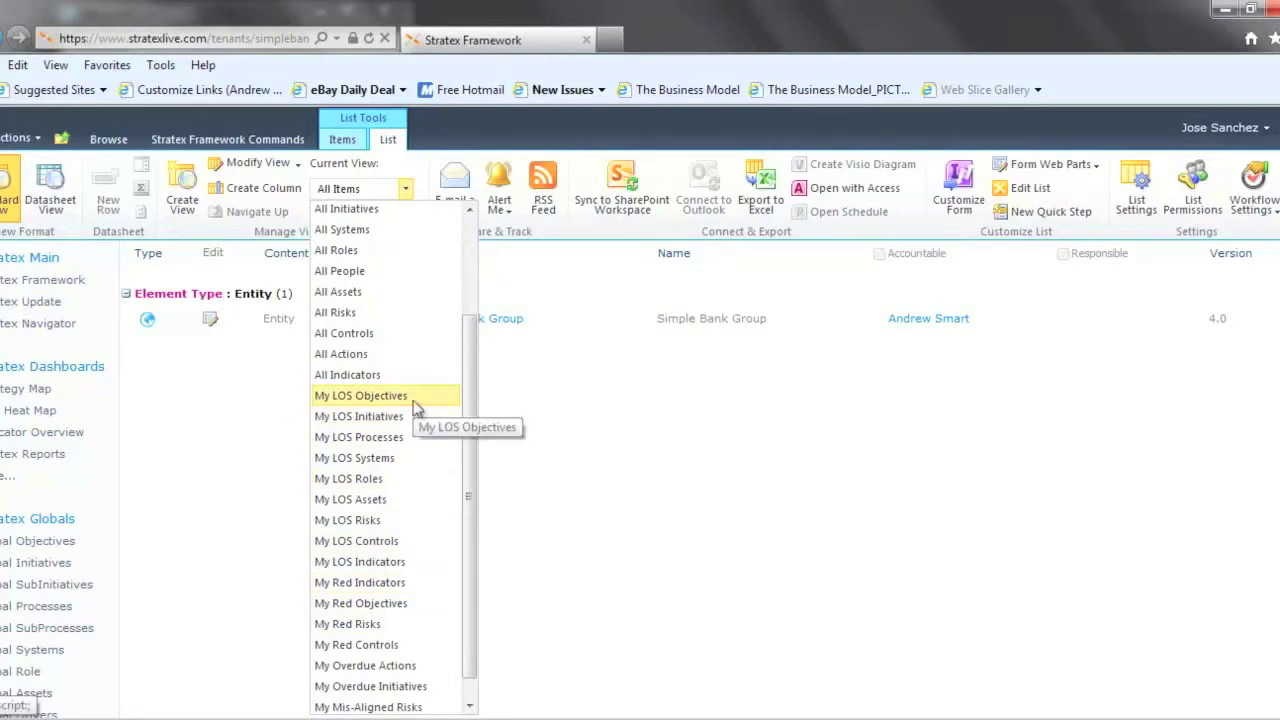
left_click(362, 398)
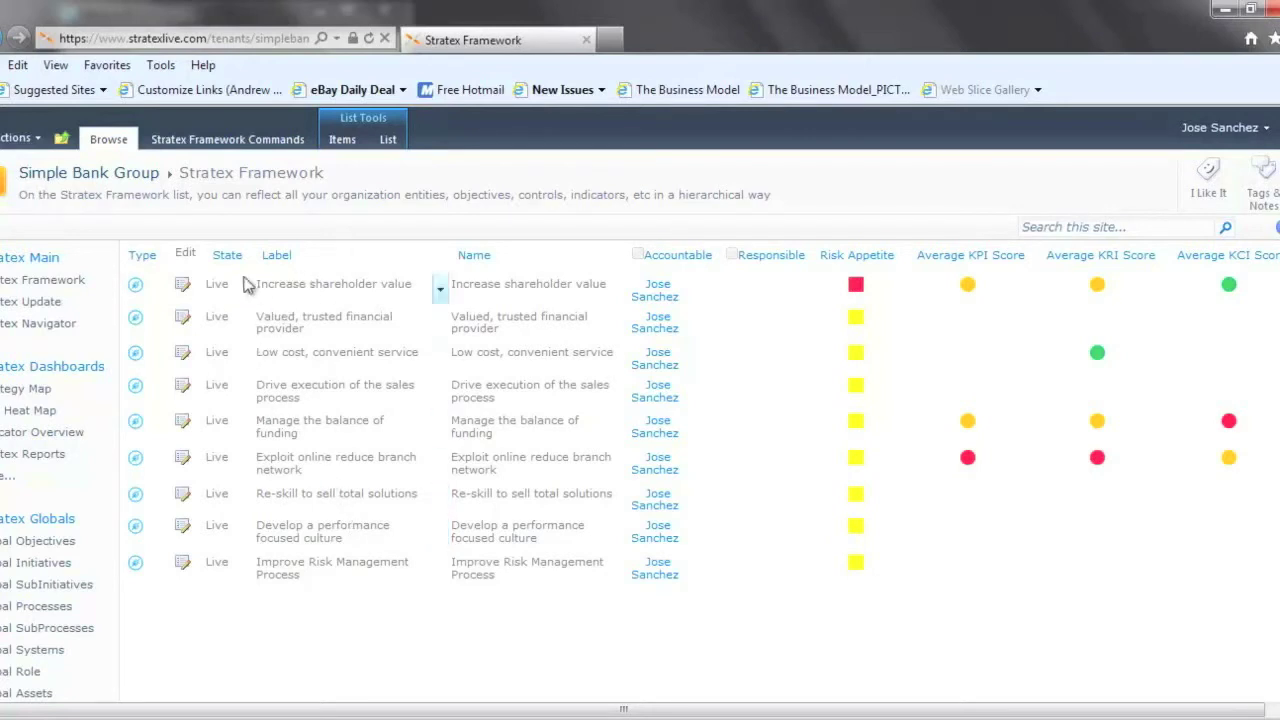
left_click(441, 290)
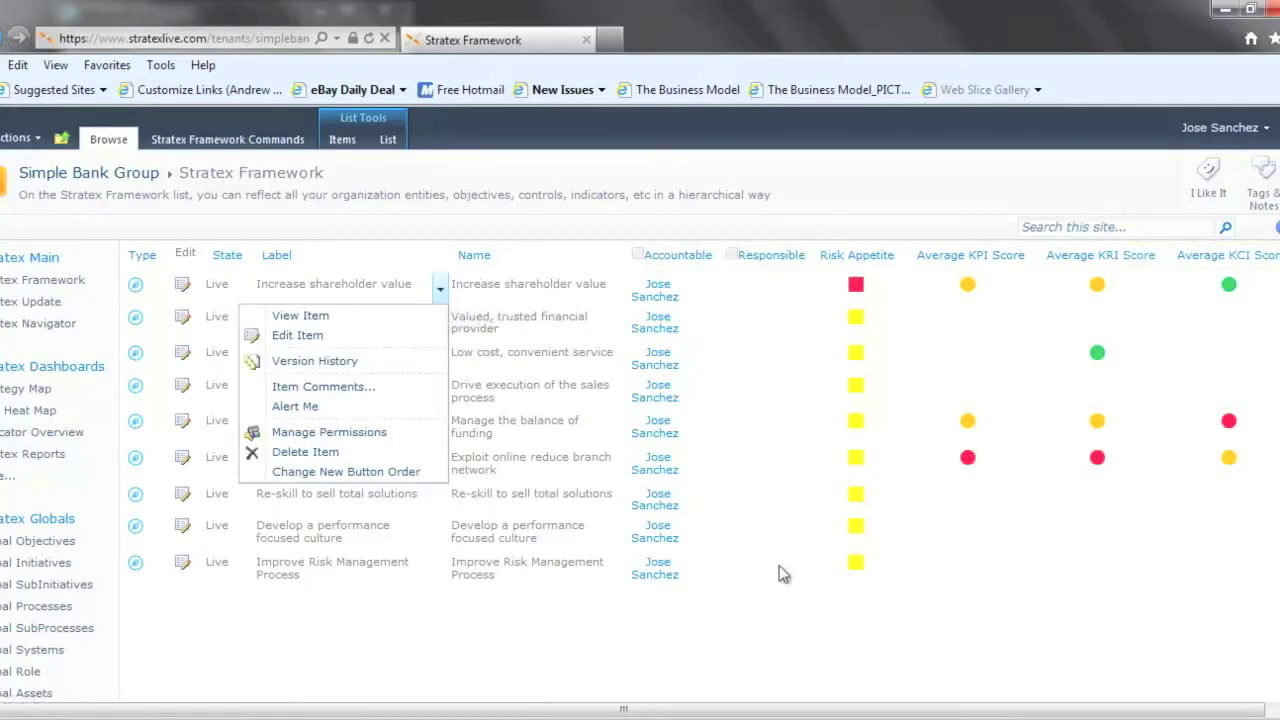
left_click(868, 415)
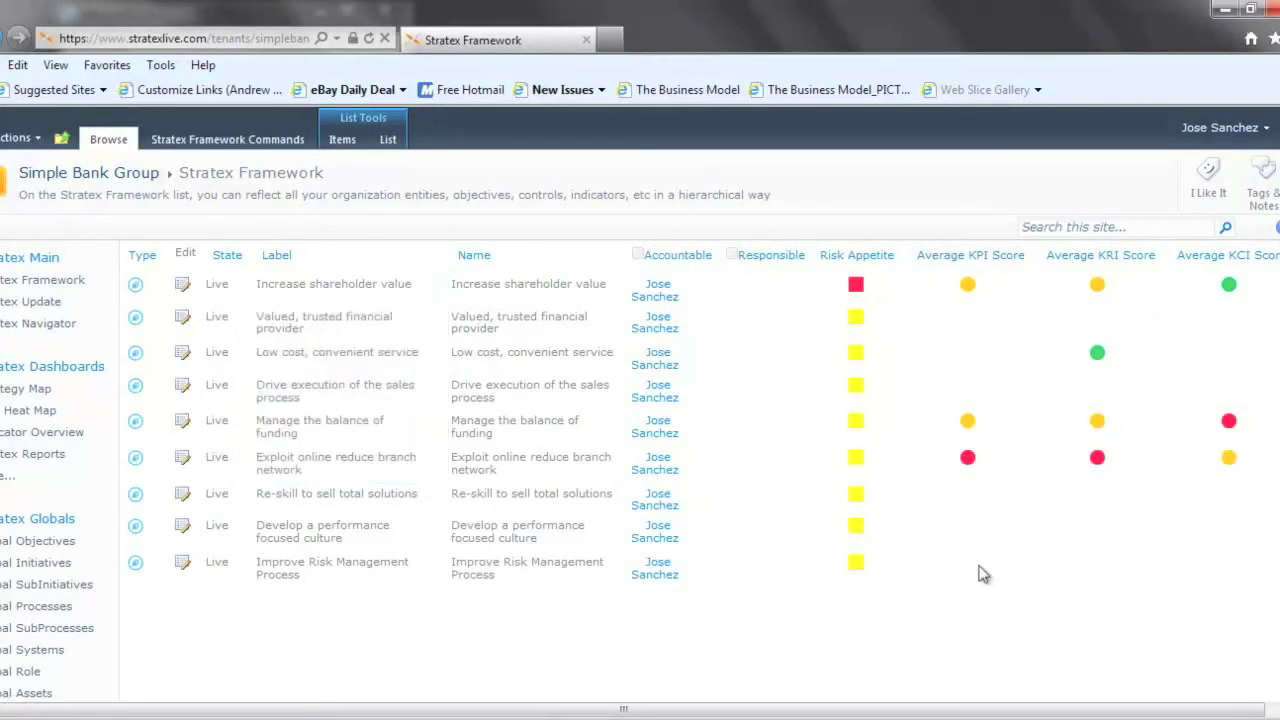
left_click(390, 140)
- Choose the My LOS Indicators view and scroll through its 7 KCIs and 27 KPIs
left_click(406, 189)
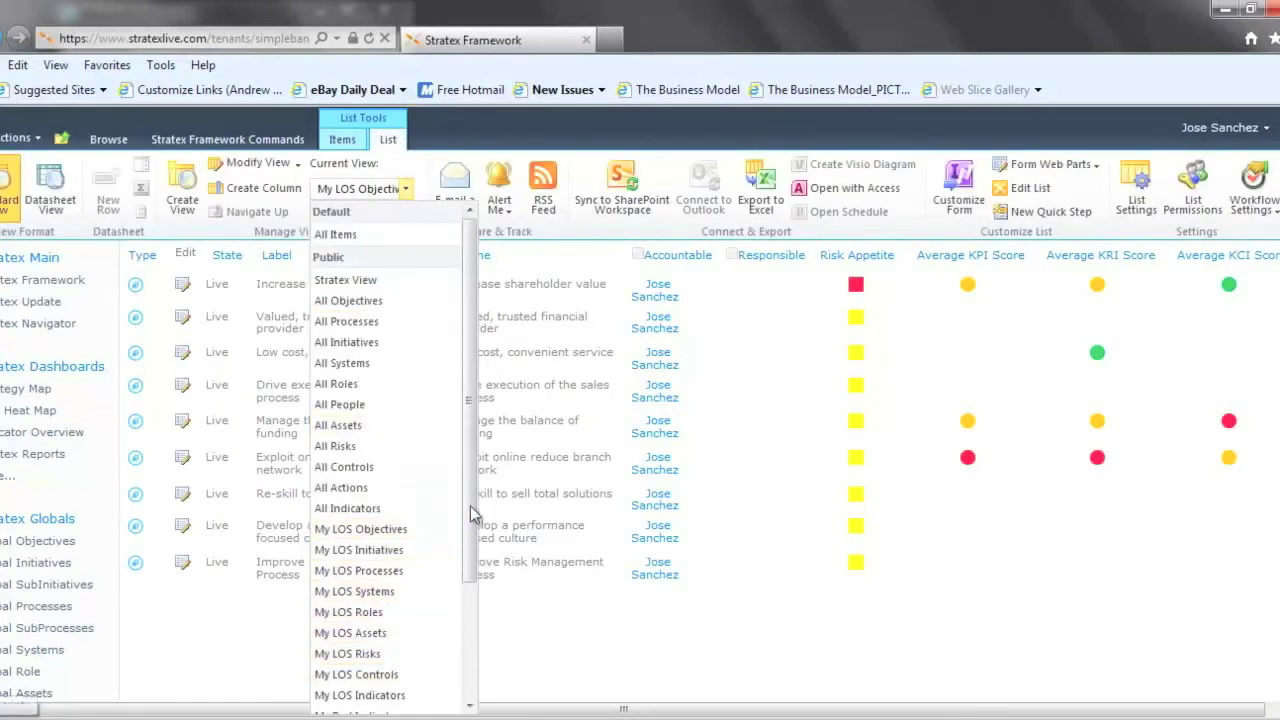
scroll(470, 520, "down", 3)
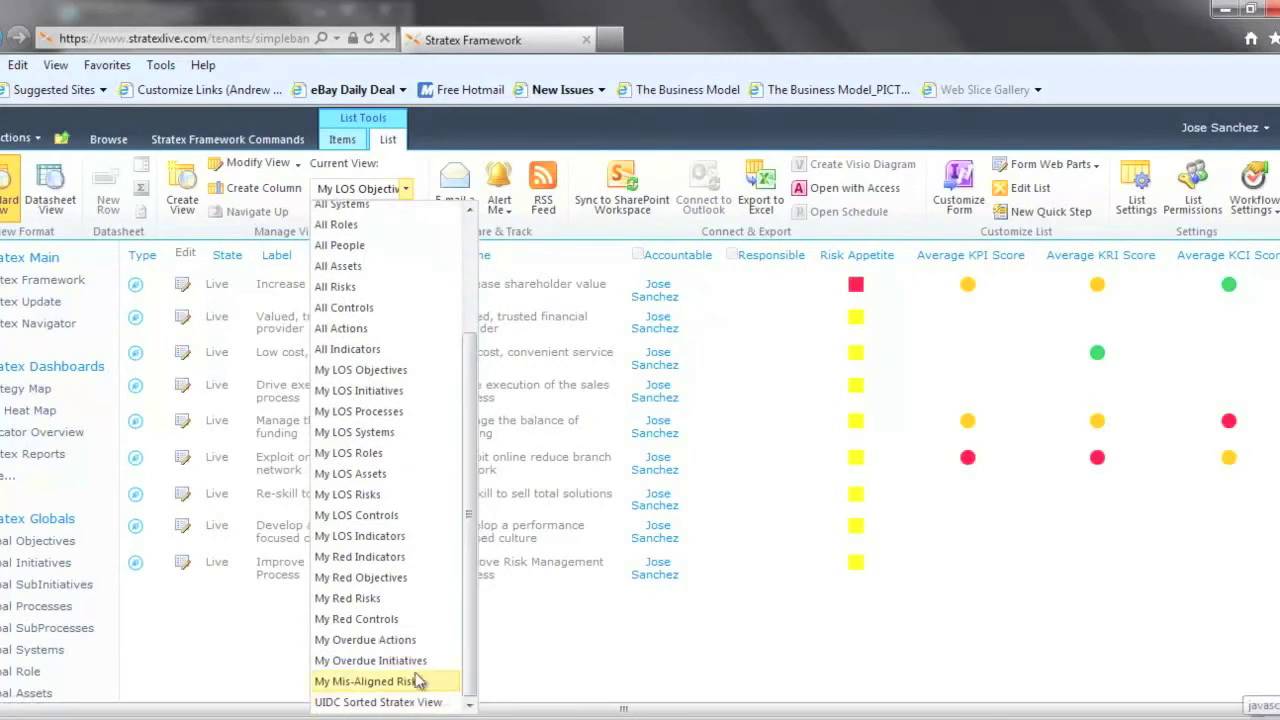
left_click(372, 537)
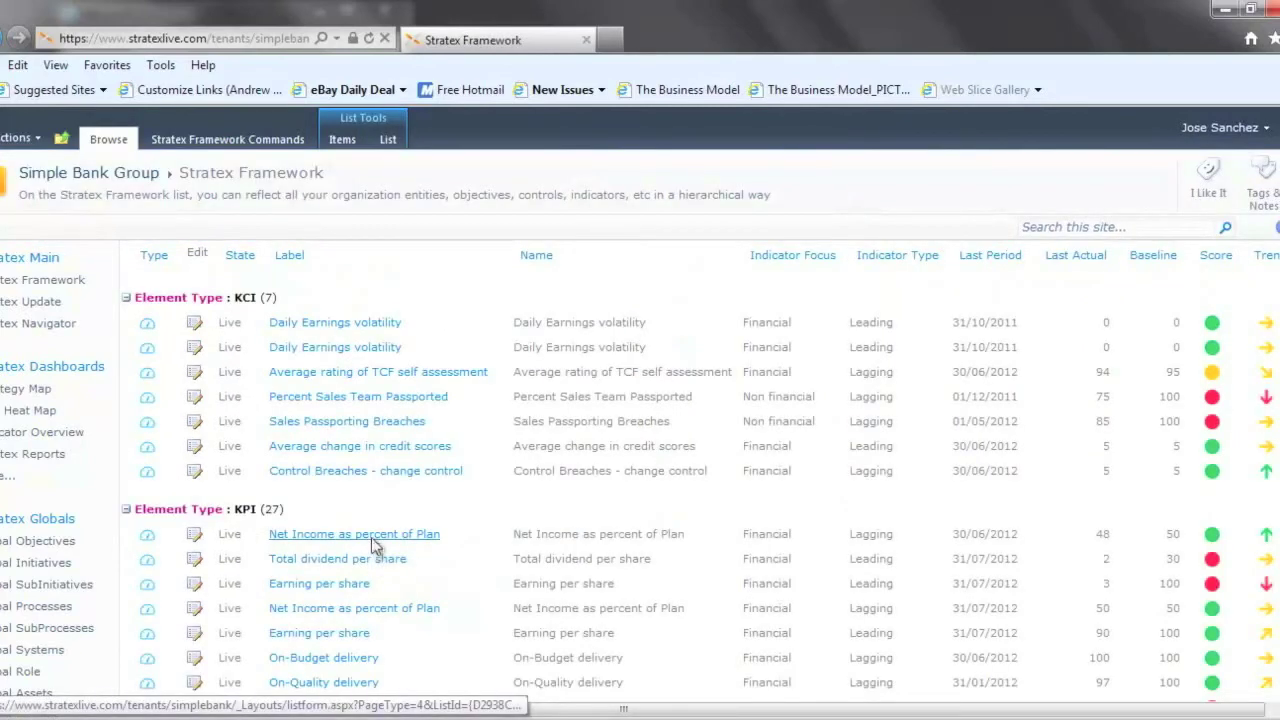
scroll(371, 540, "down", 3)
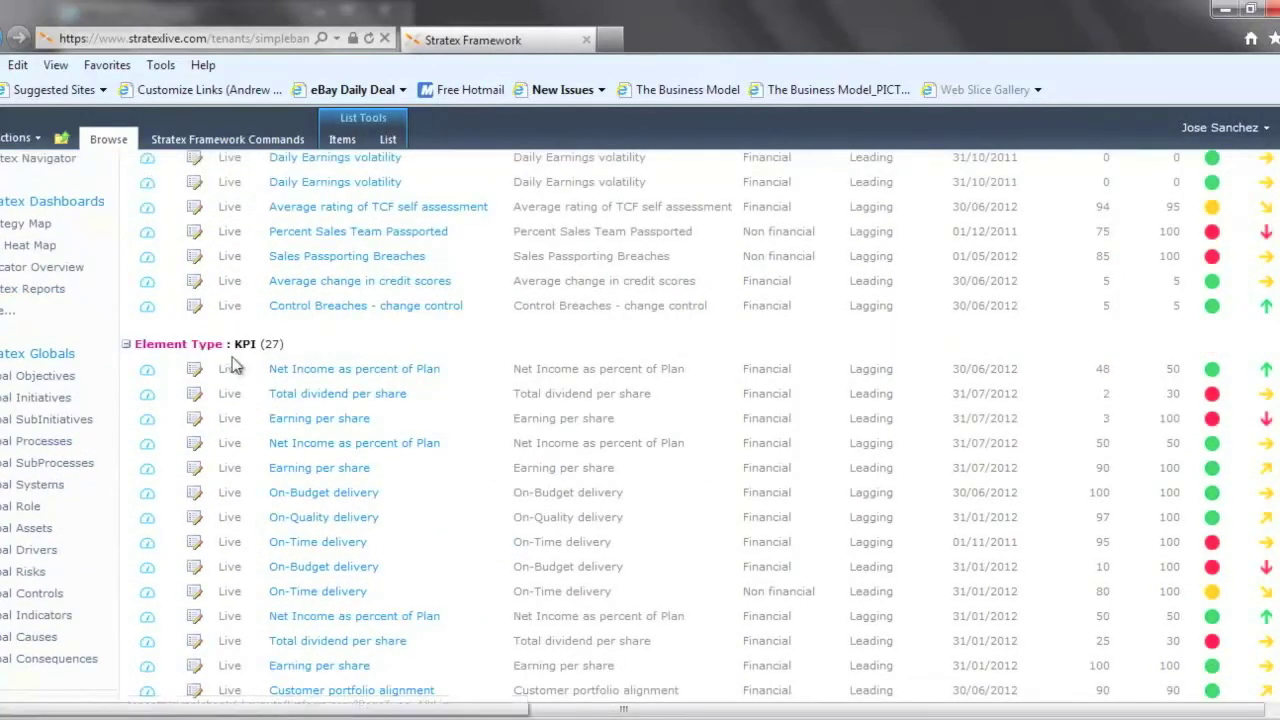
scroll(312, 400, "down", 3)
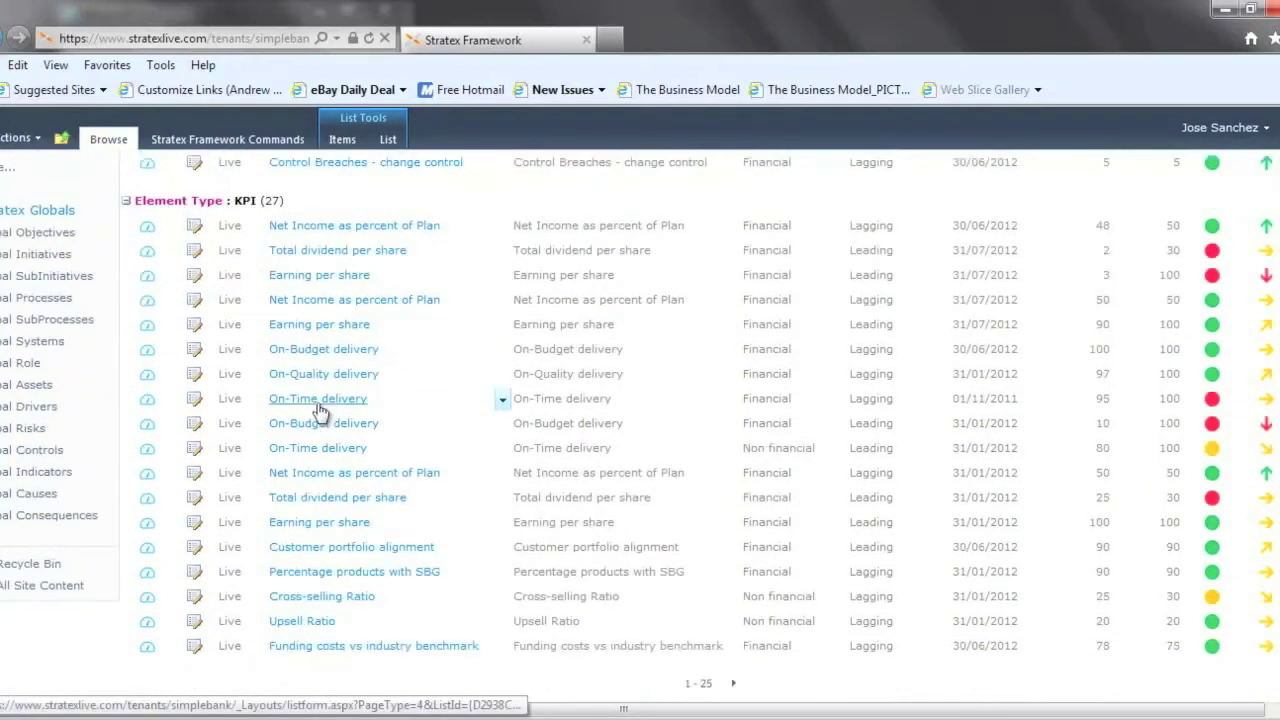
scroll(317, 405, "up", 6)
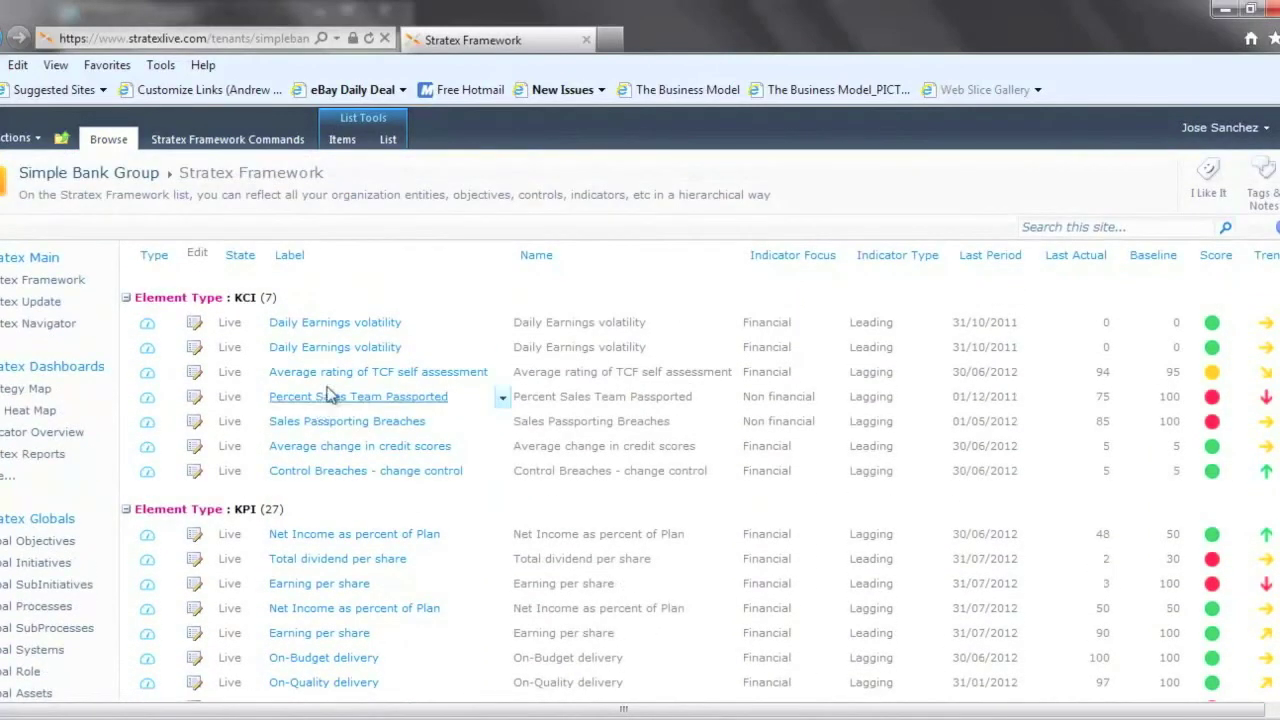
- Apply the My Red Indicators view (2 KCIs, 8 KPIs, 9 KRIs) and check Percent Sales Team Passported's menu
left_click(388, 146)
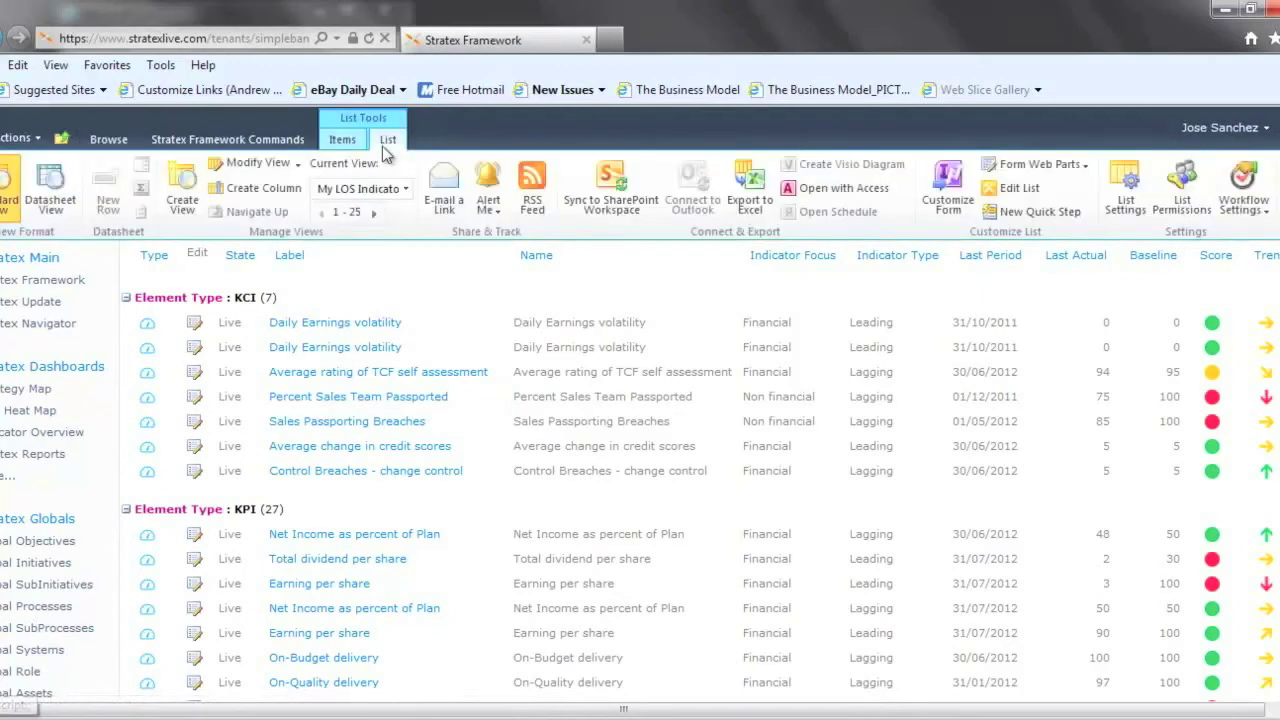
left_click(405, 189)
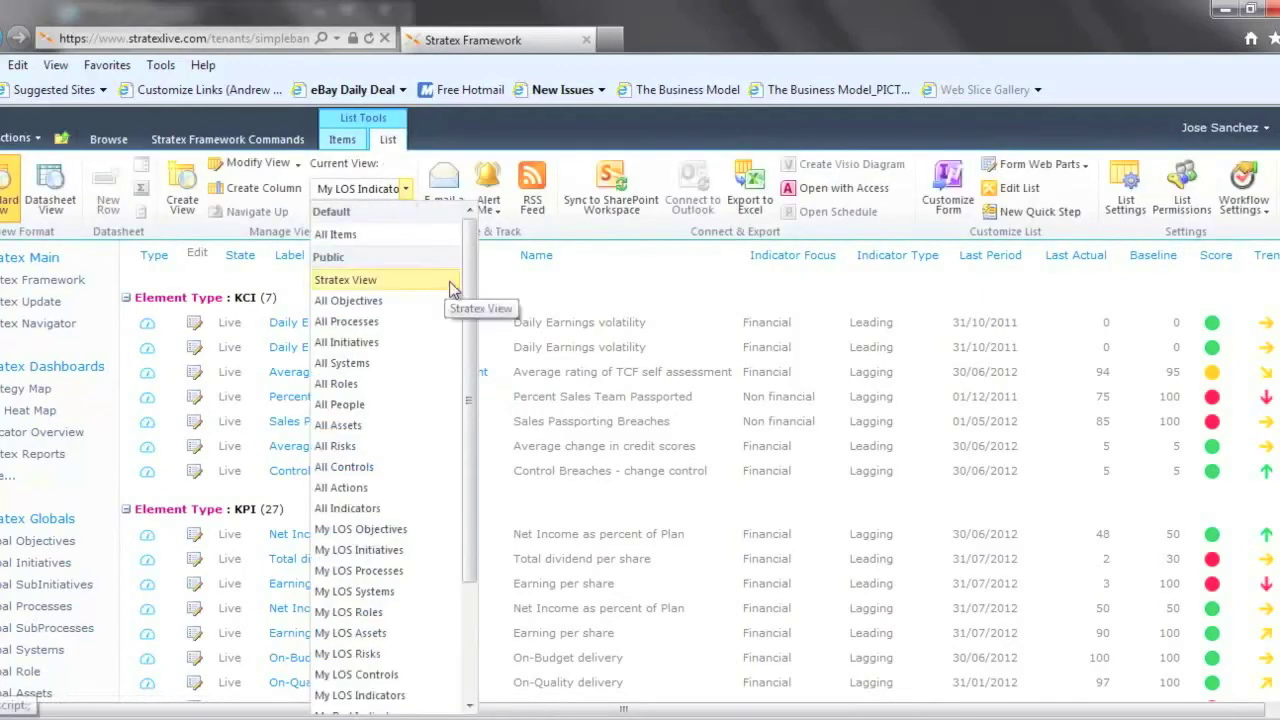
left_click_drag(465, 305, 468, 590)
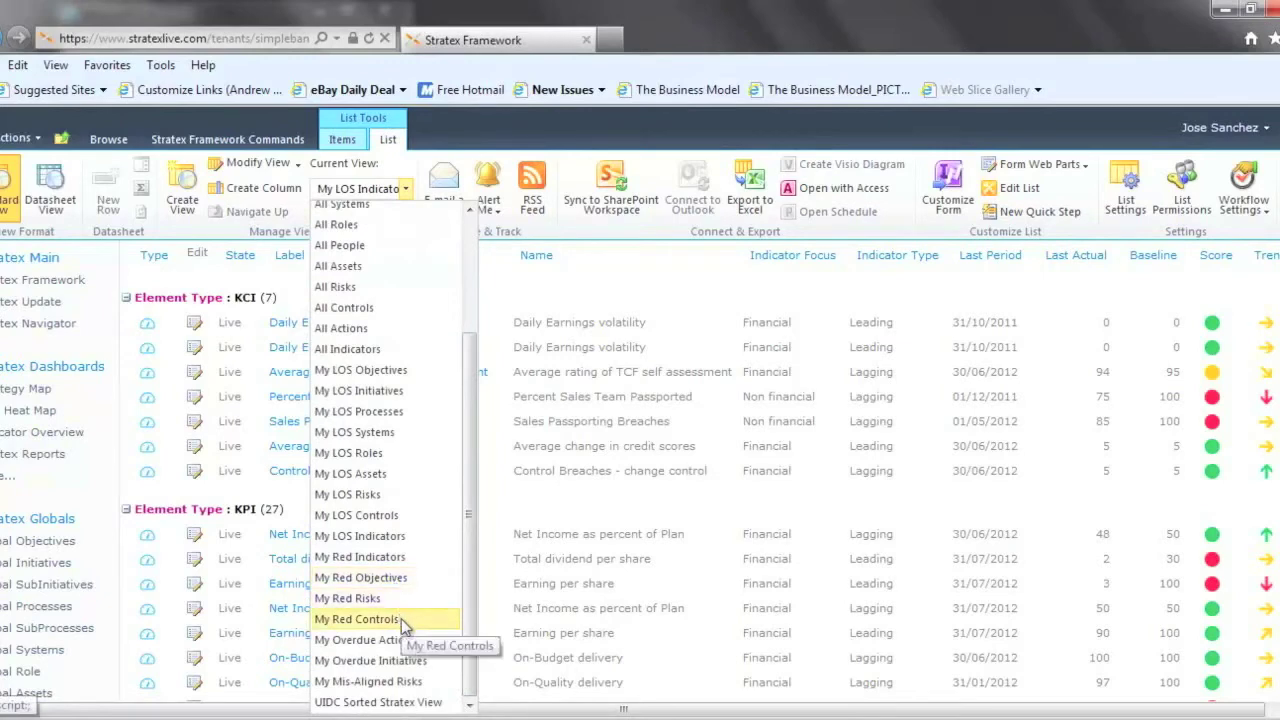
left_click(399, 557)
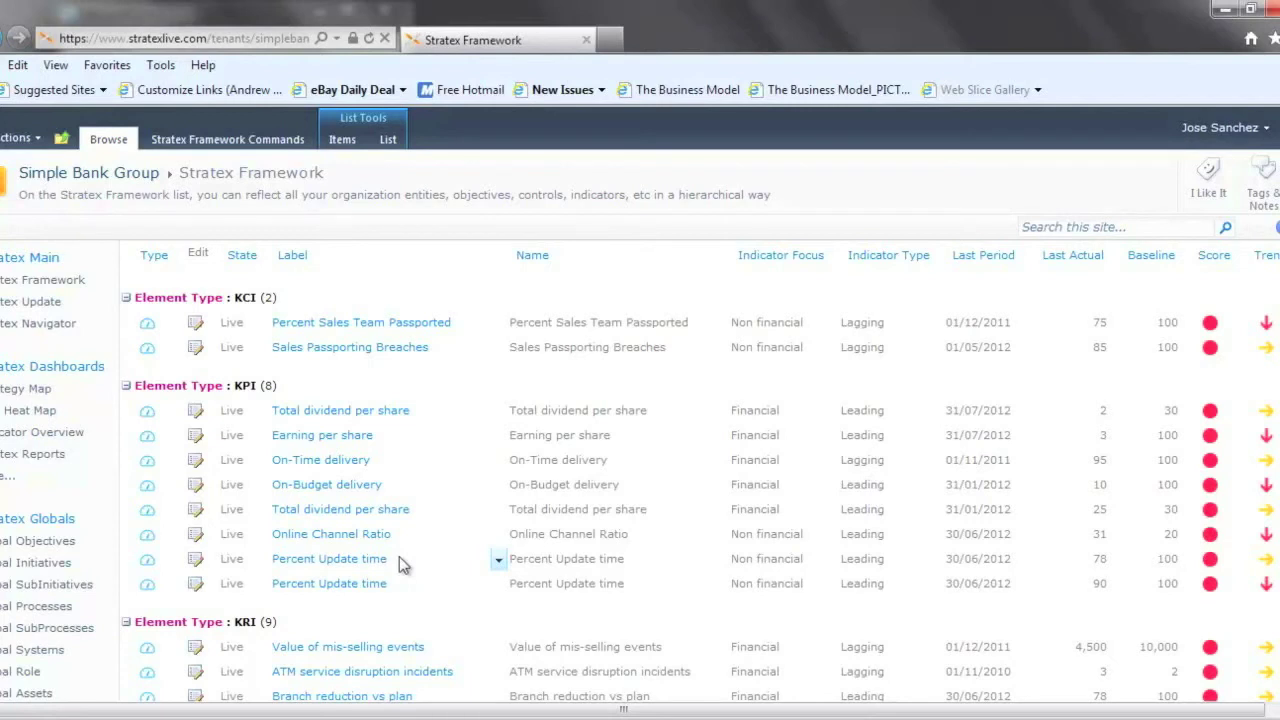
left_click(498, 323)
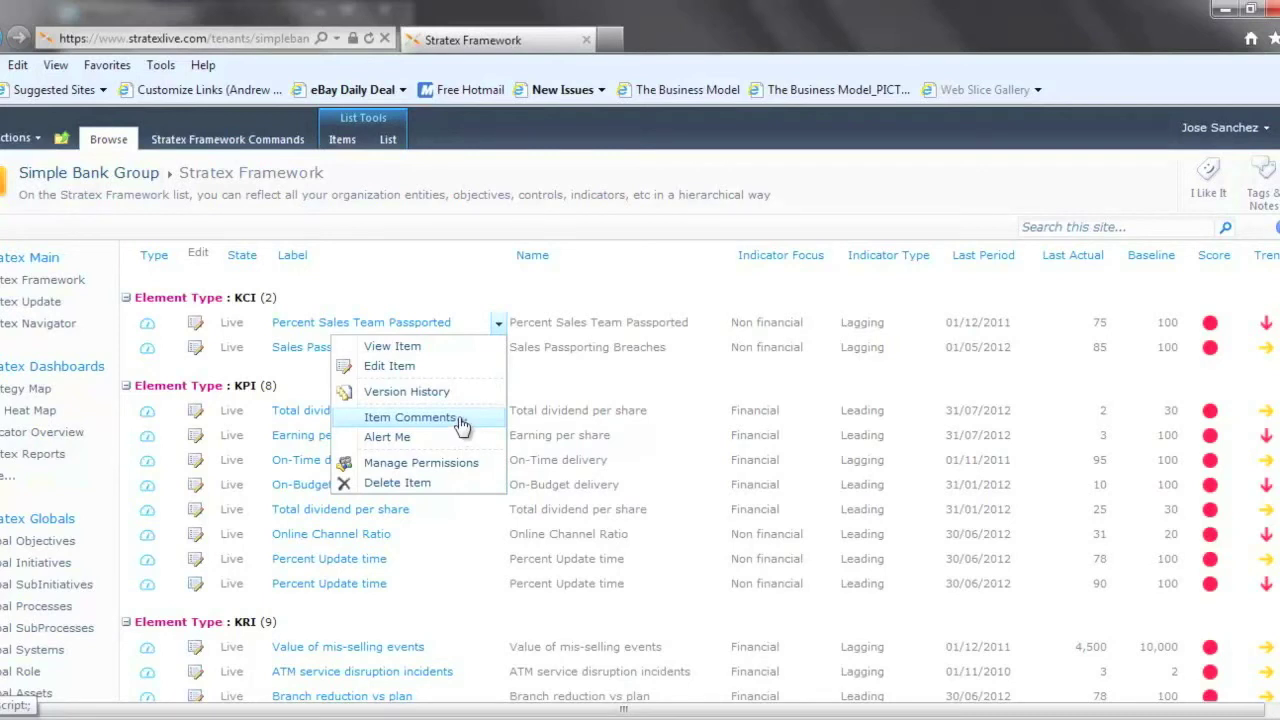
left_click(396, 146)
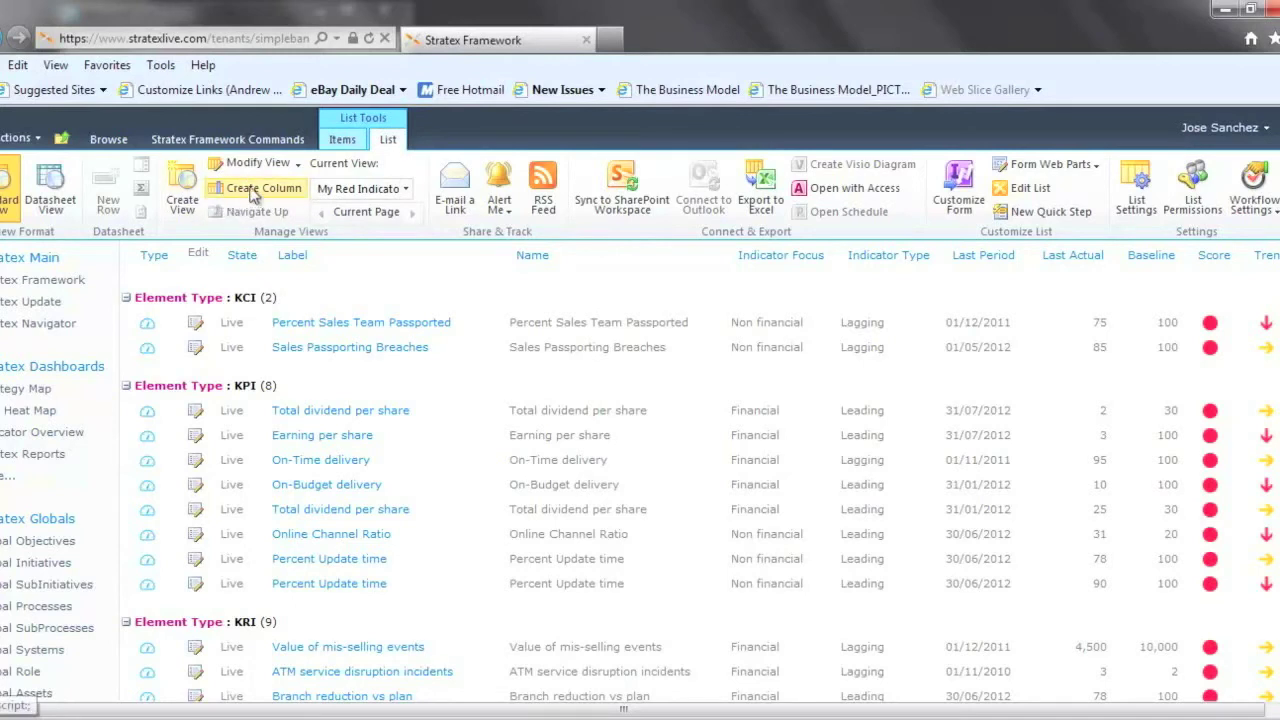
left_click(297, 166)
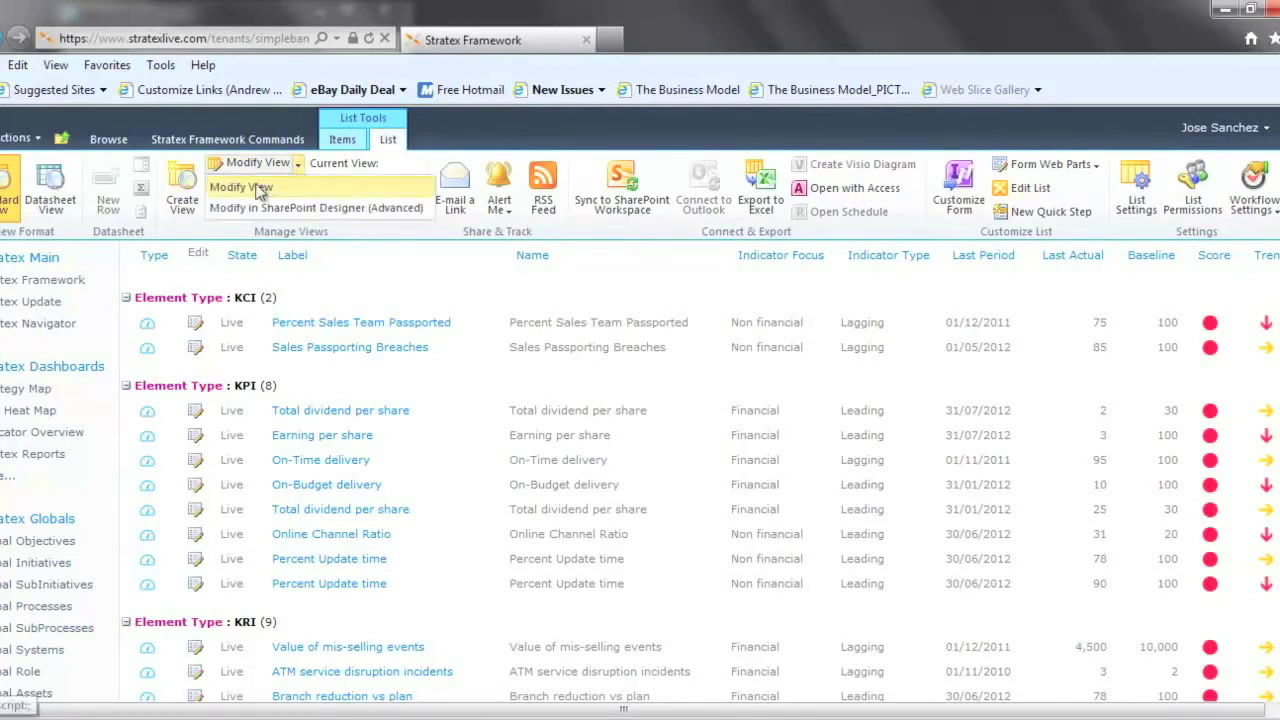
left_click(180, 208)
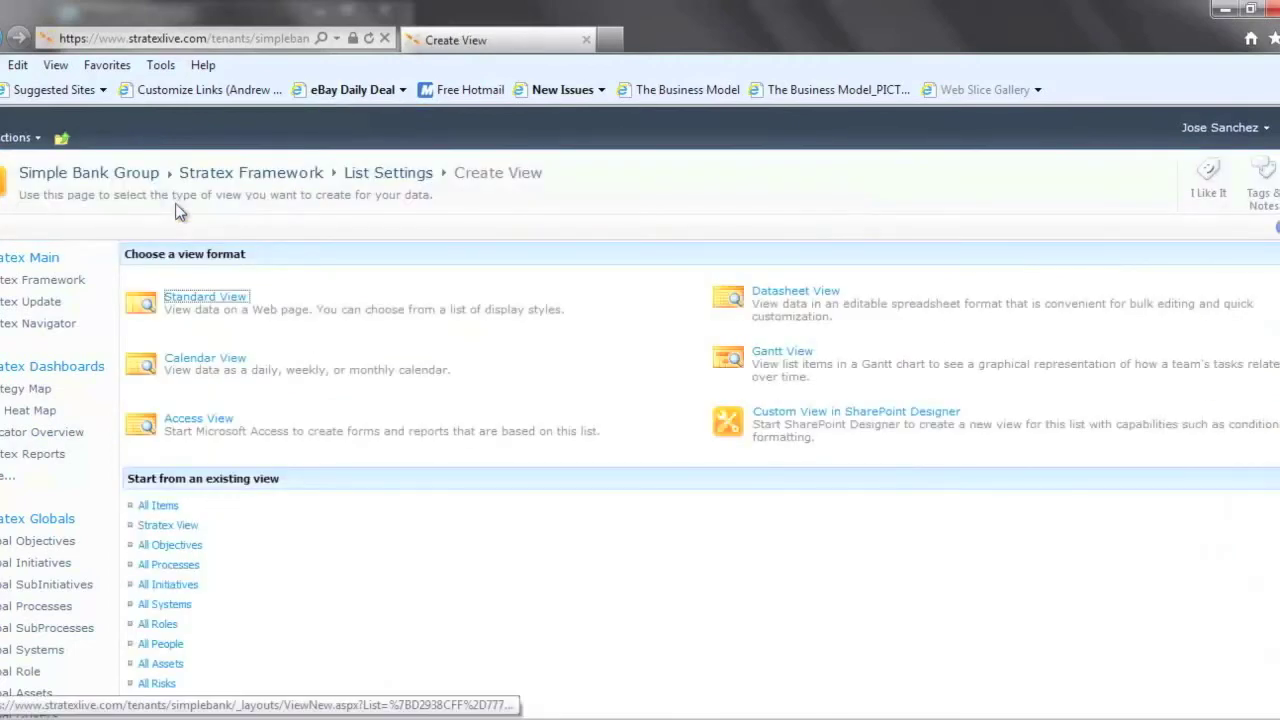
left_click(18, 38)
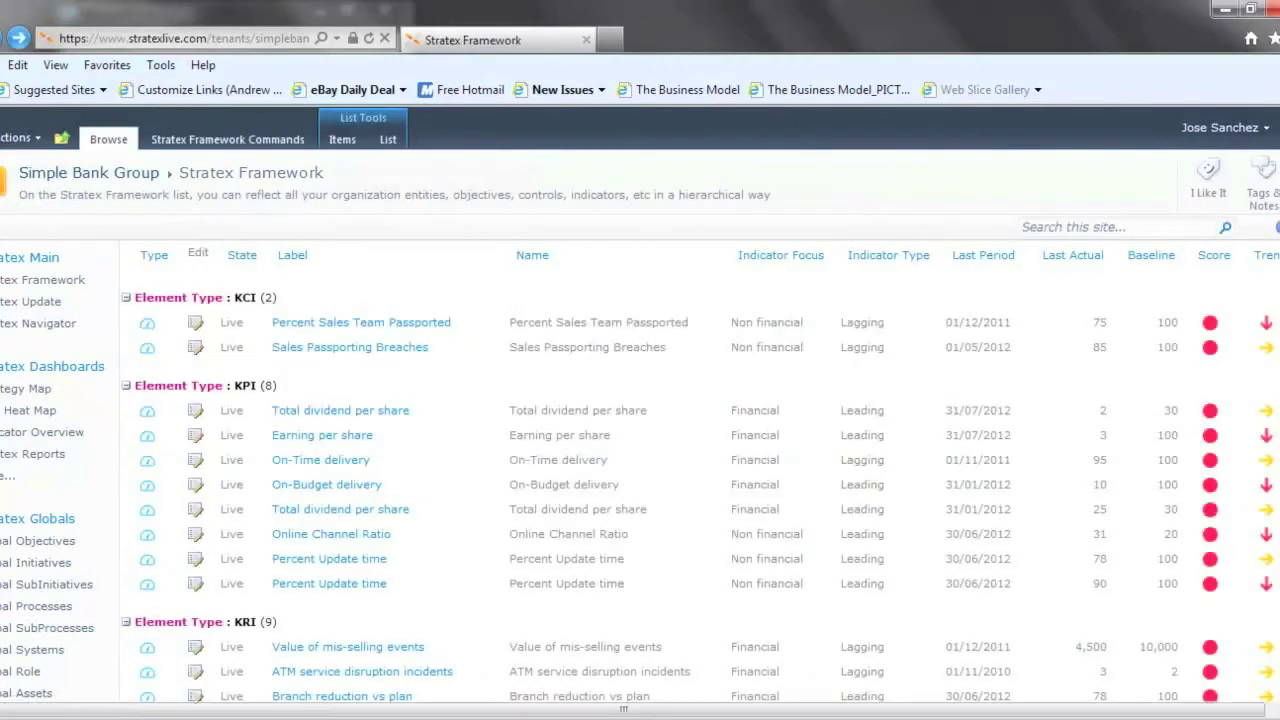
left_click(390, 140)
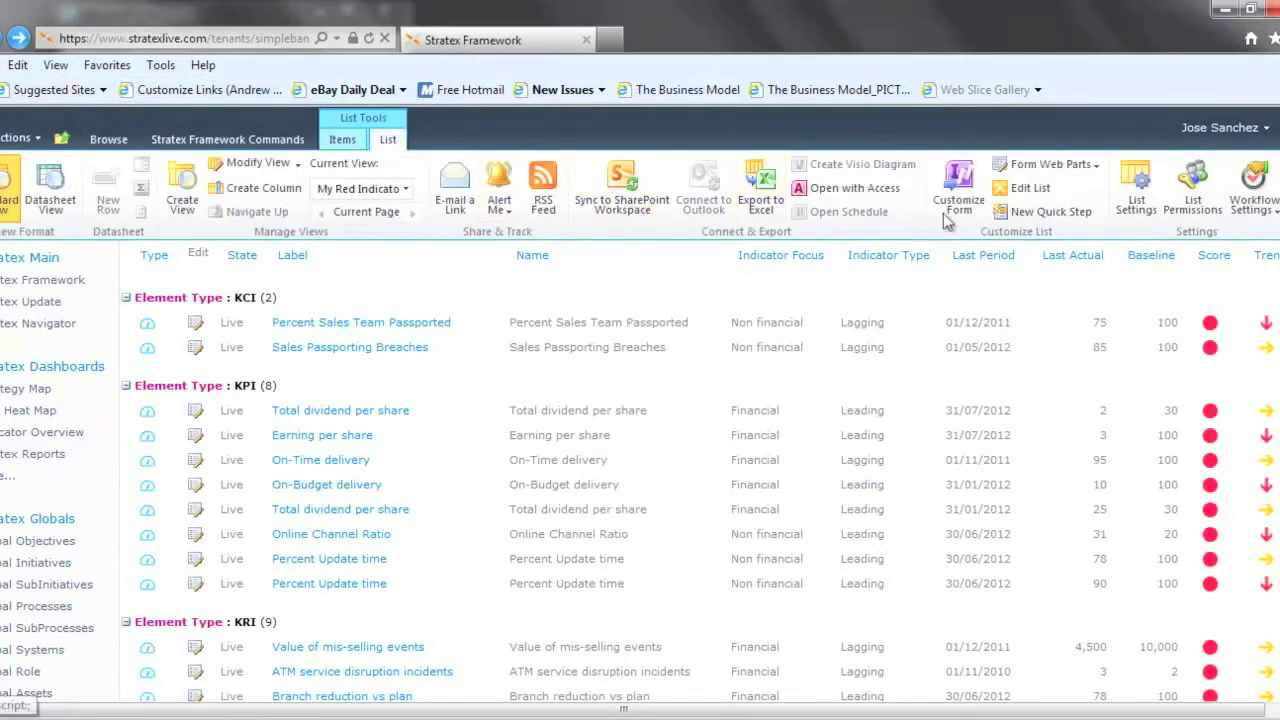